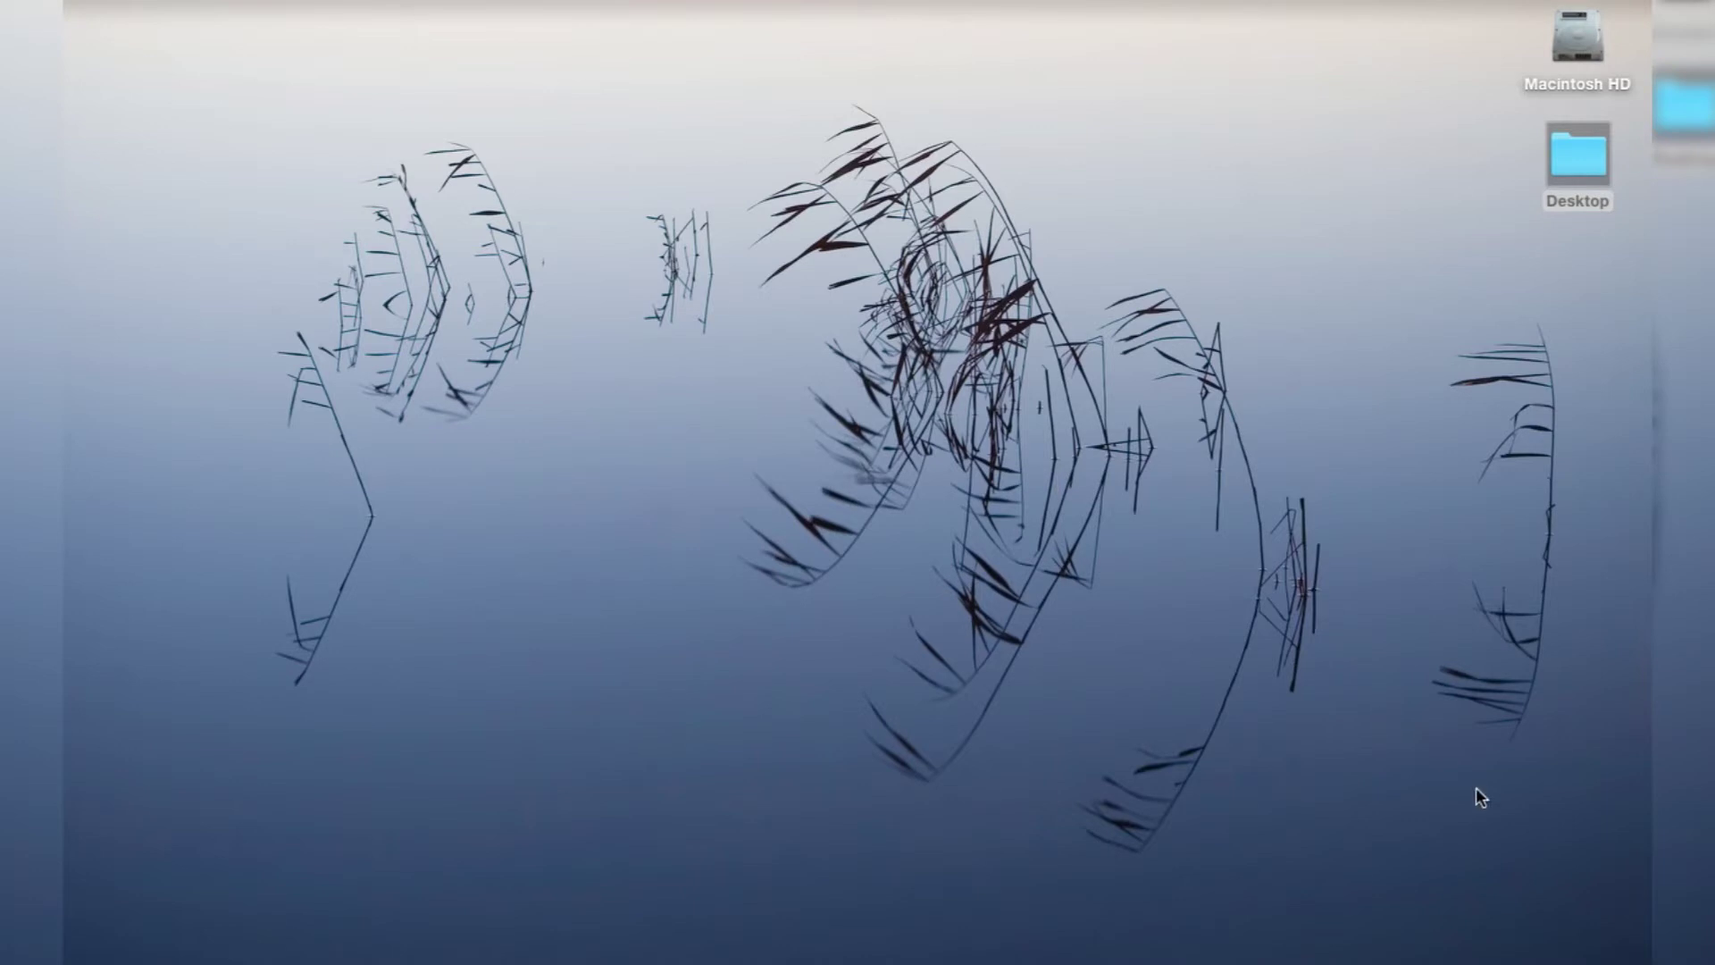
Restore the minimized Chrome window from the Dock to show the Outlook.com inbox
left_click(1500, 907)
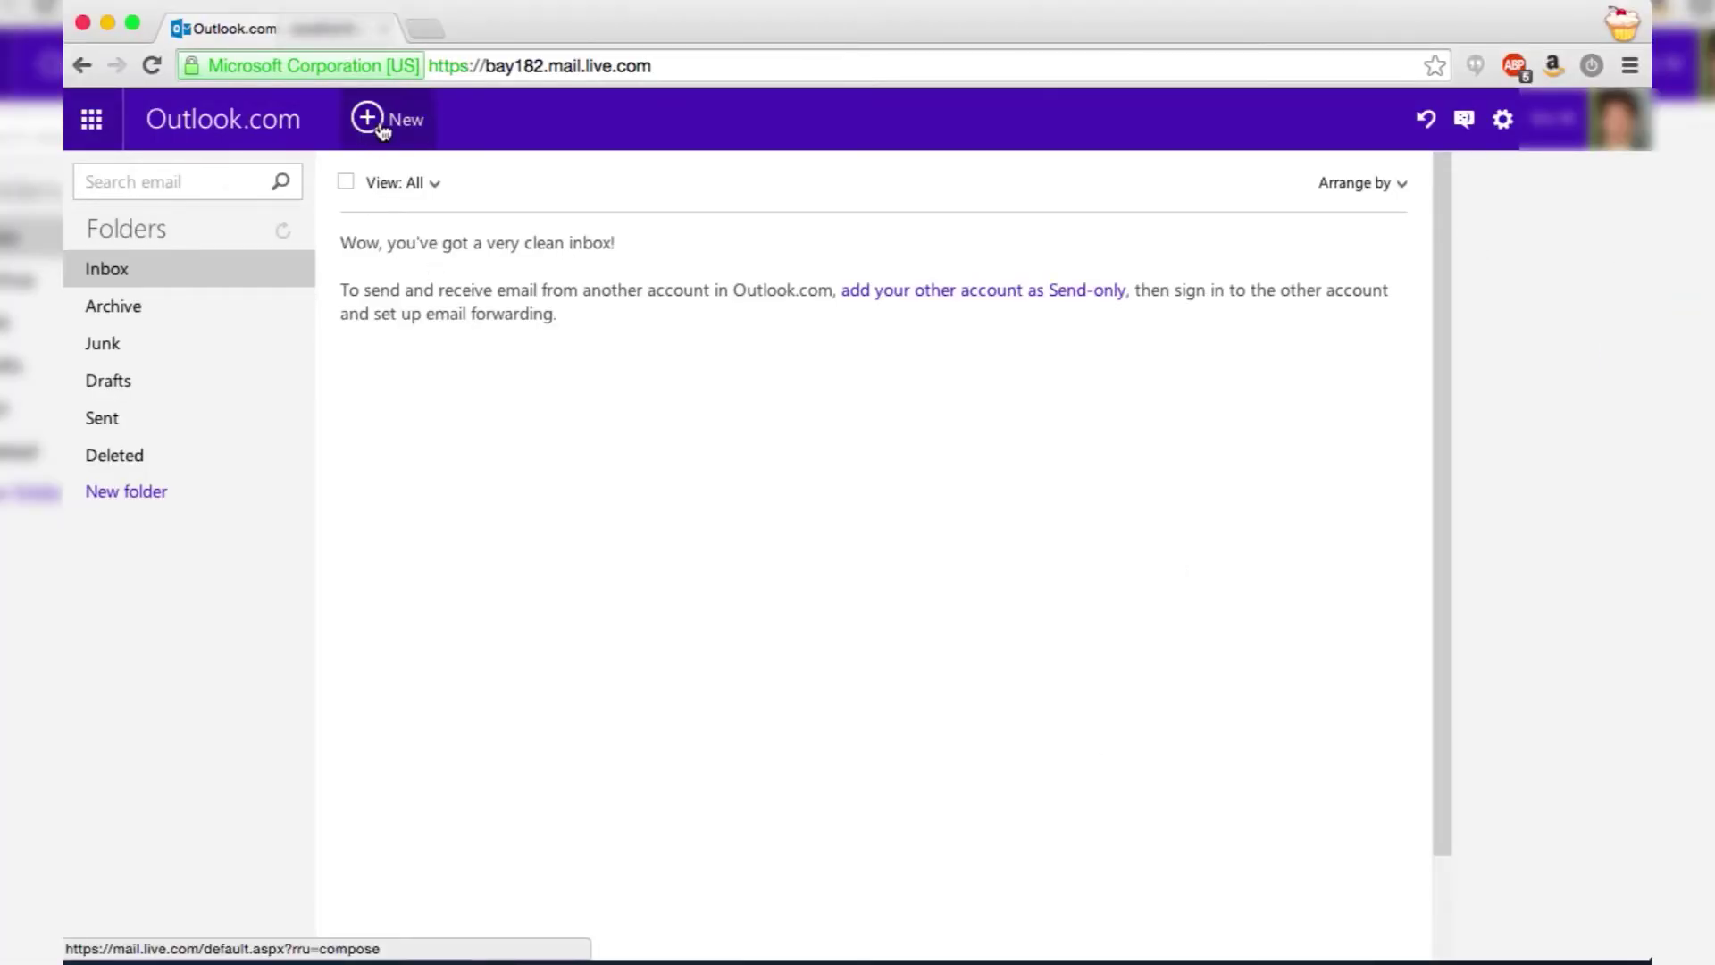
Open People in a new tab from the Microsoft app launcher and show the New options
left_click(92, 130)
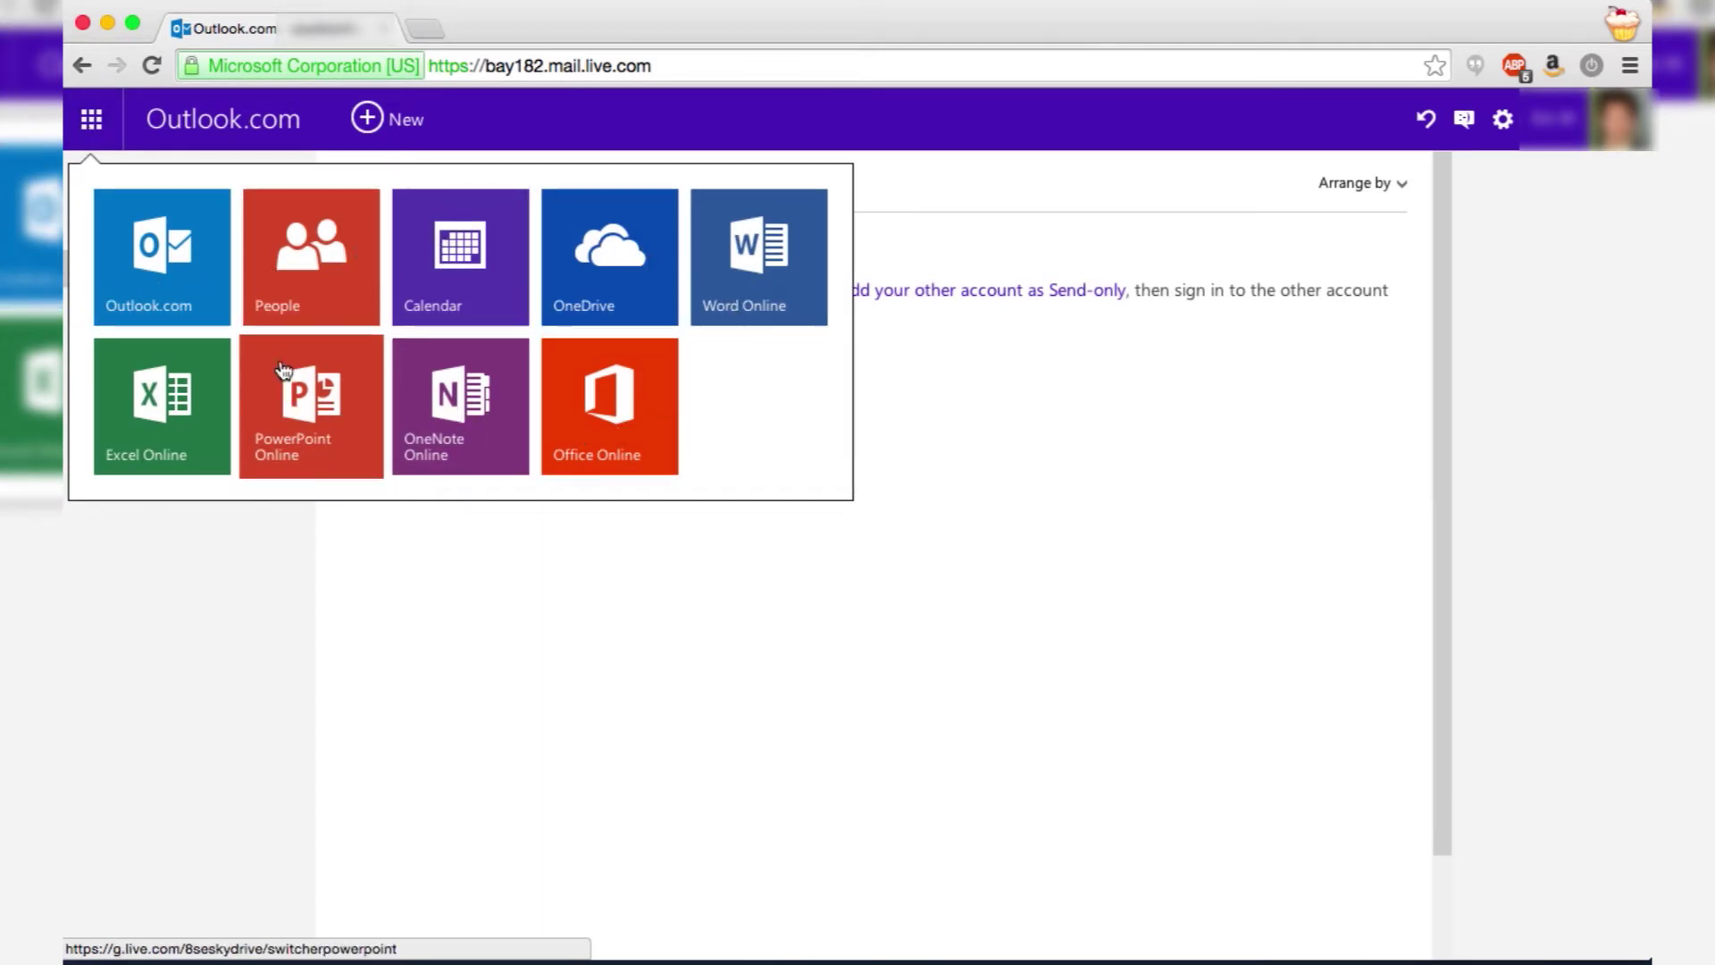
left_click(305, 286)
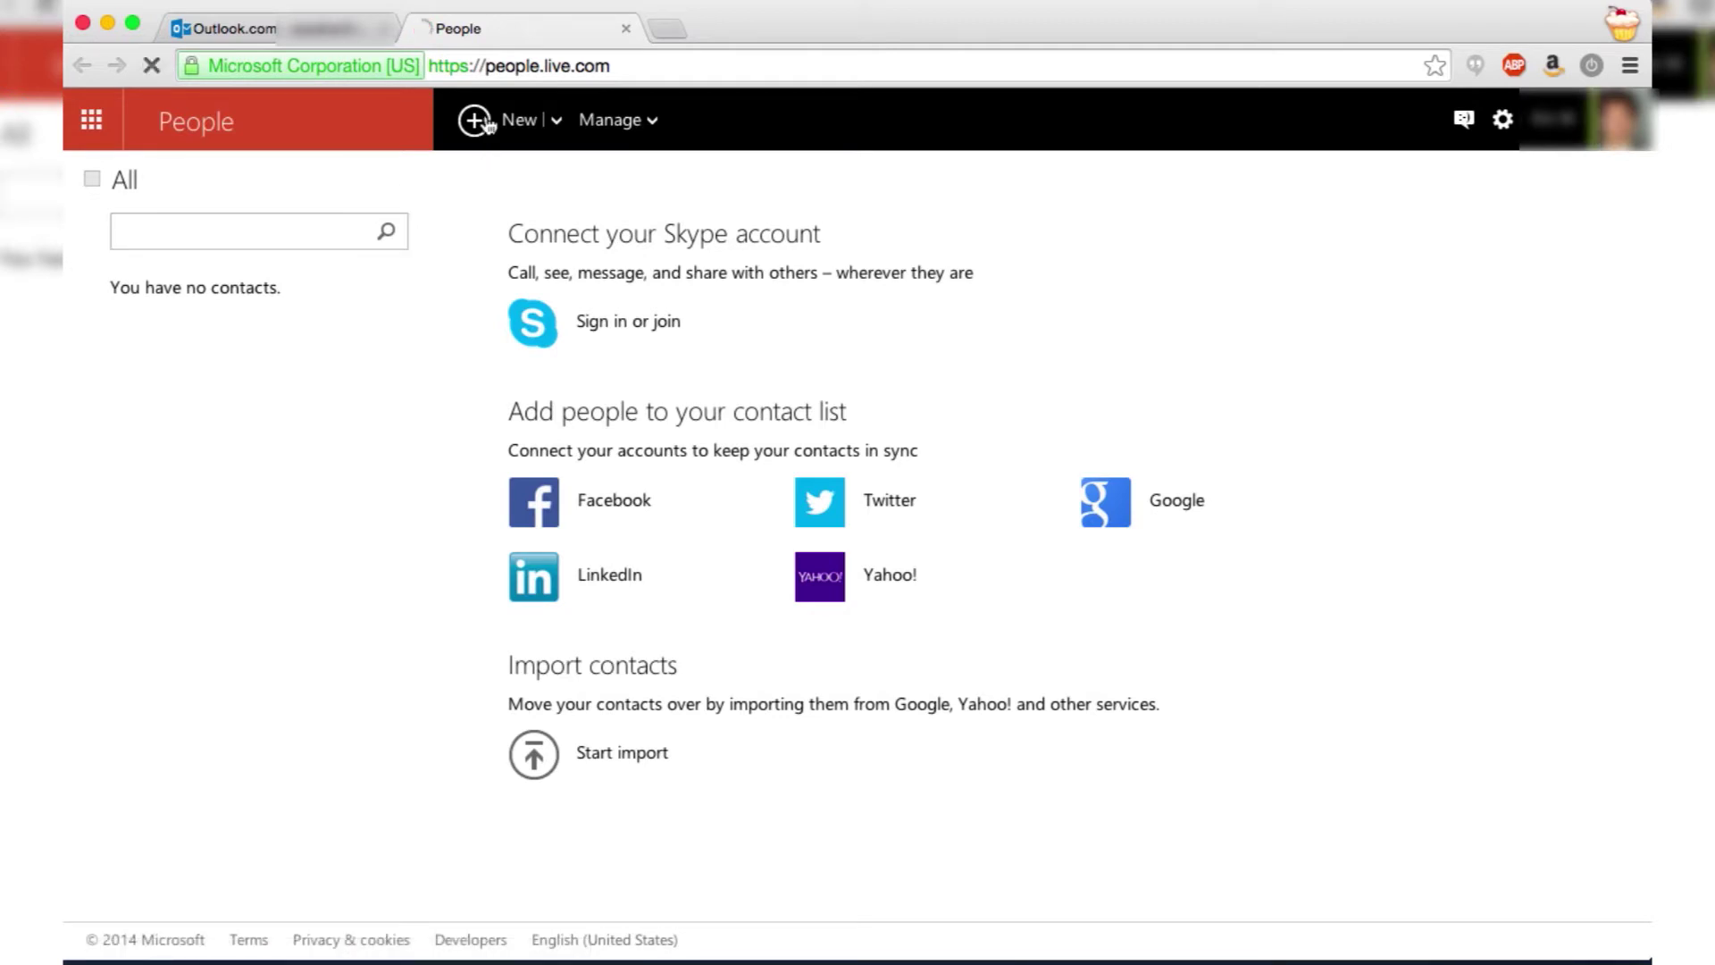
left_click(552, 128)
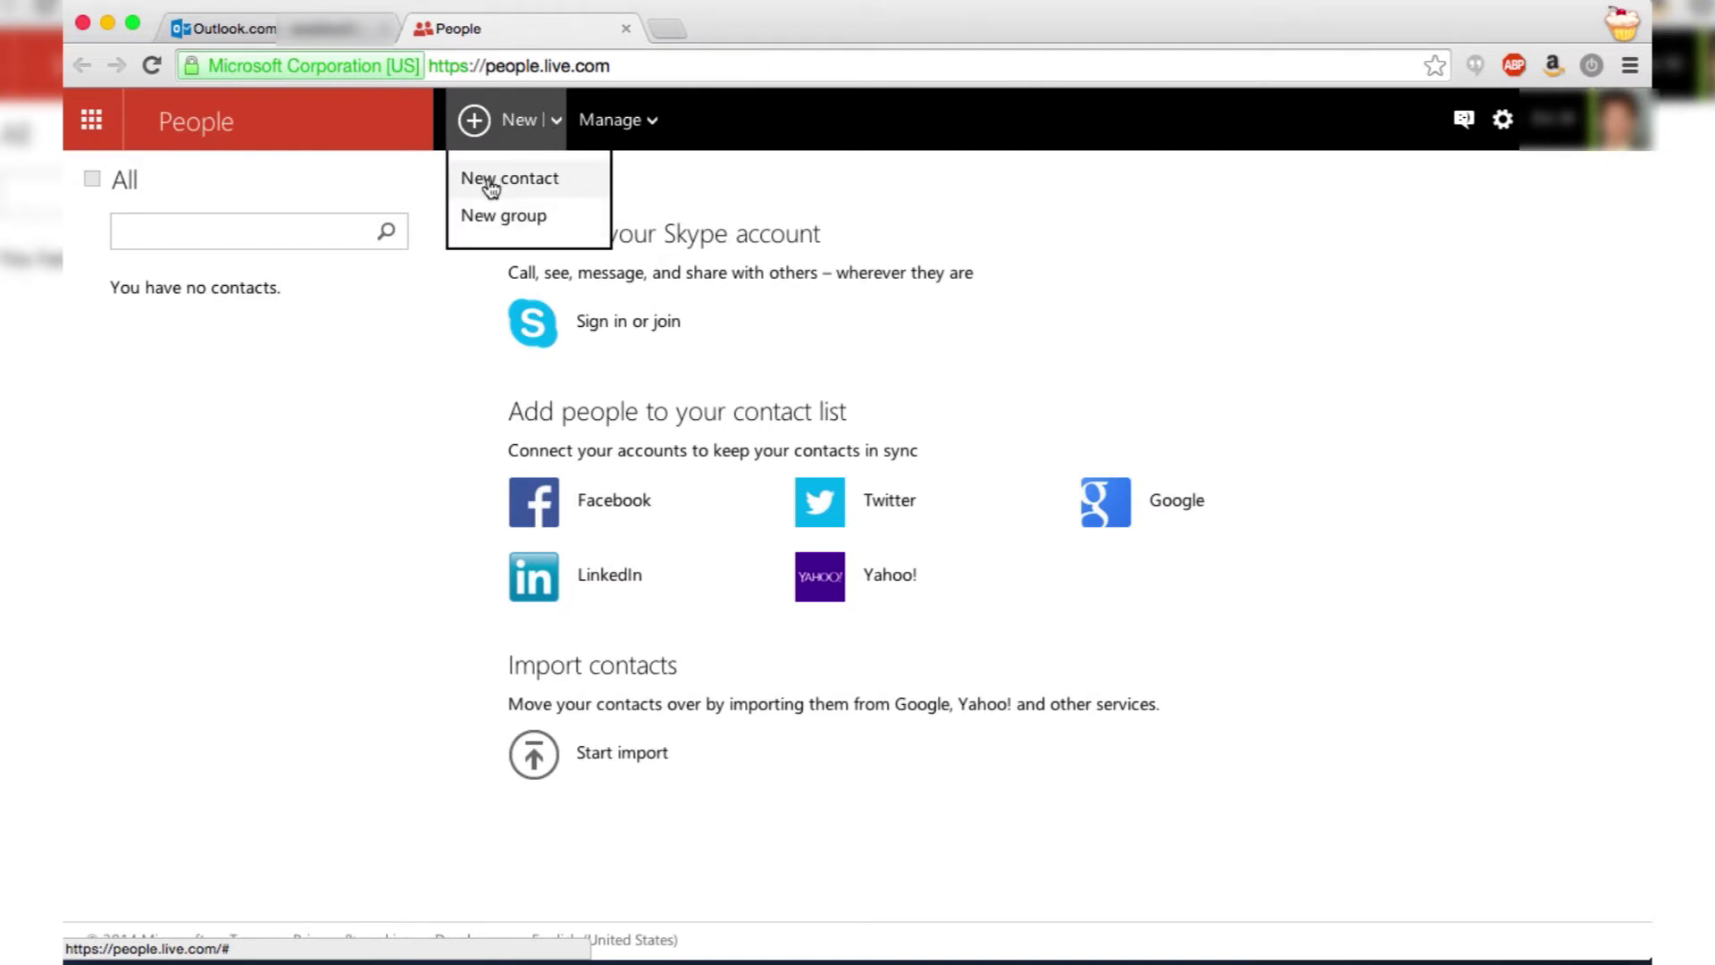
Choose New contact to open the Add new contact form
left_click(491, 188)
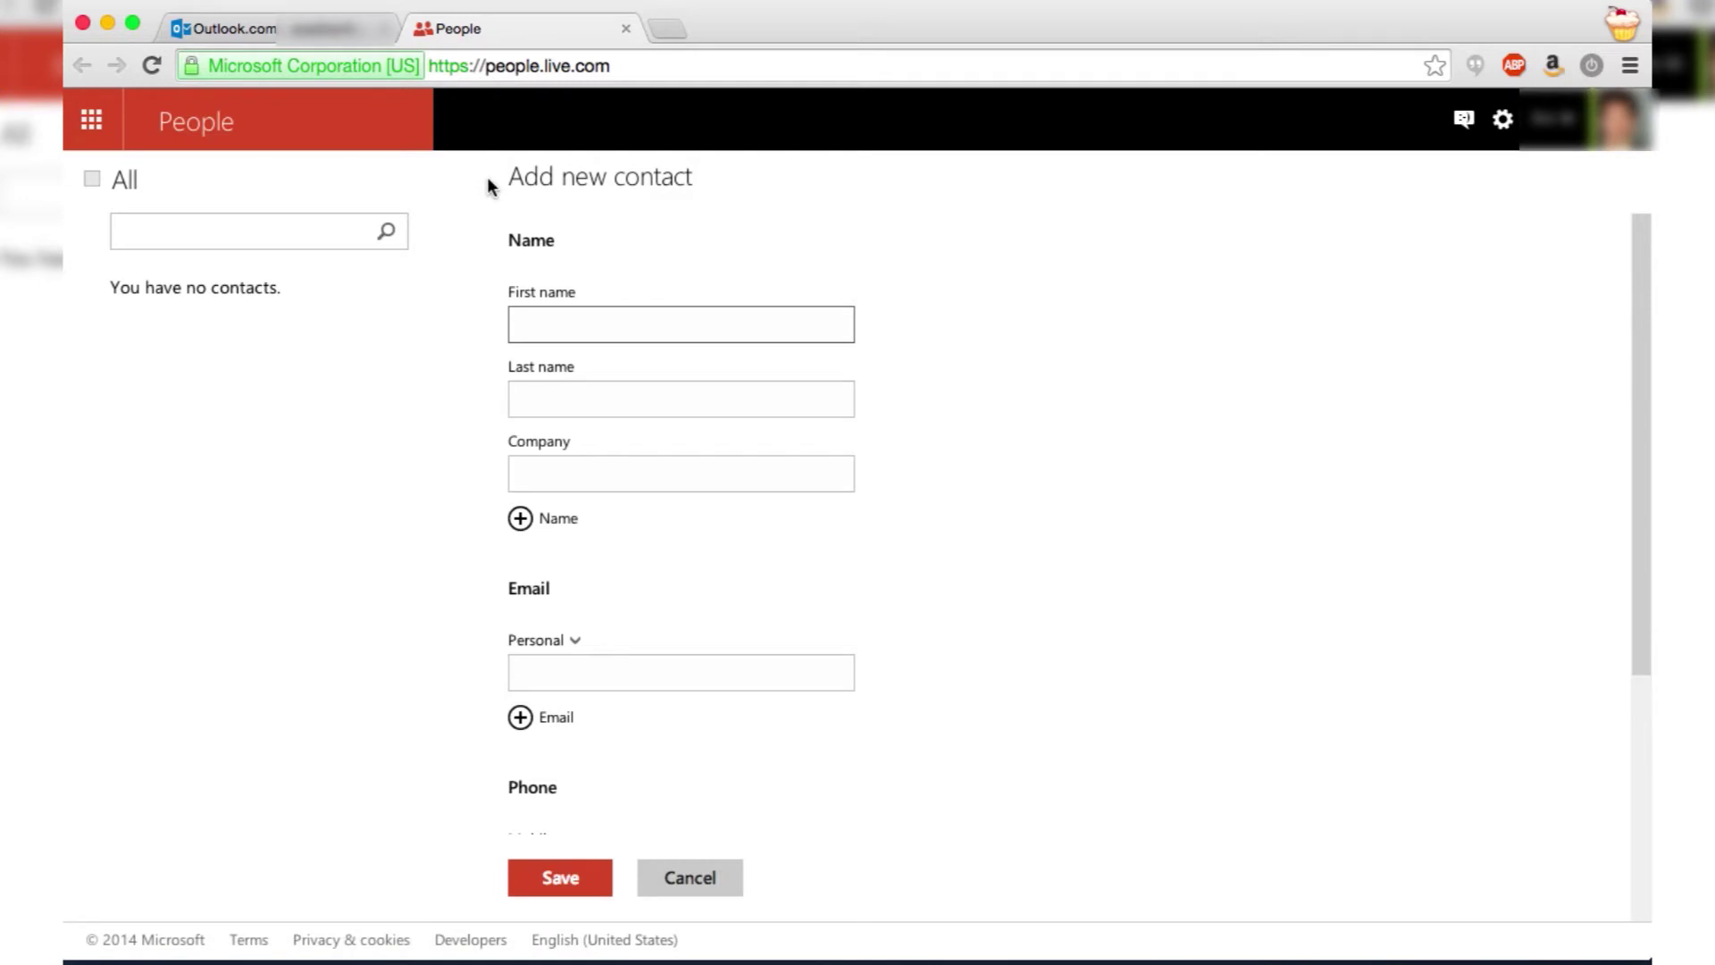
type("John D")
Enter the contact's first name, last name and email address, then show the email type choices
key("Tab")
type("Contact")
key("Tab")
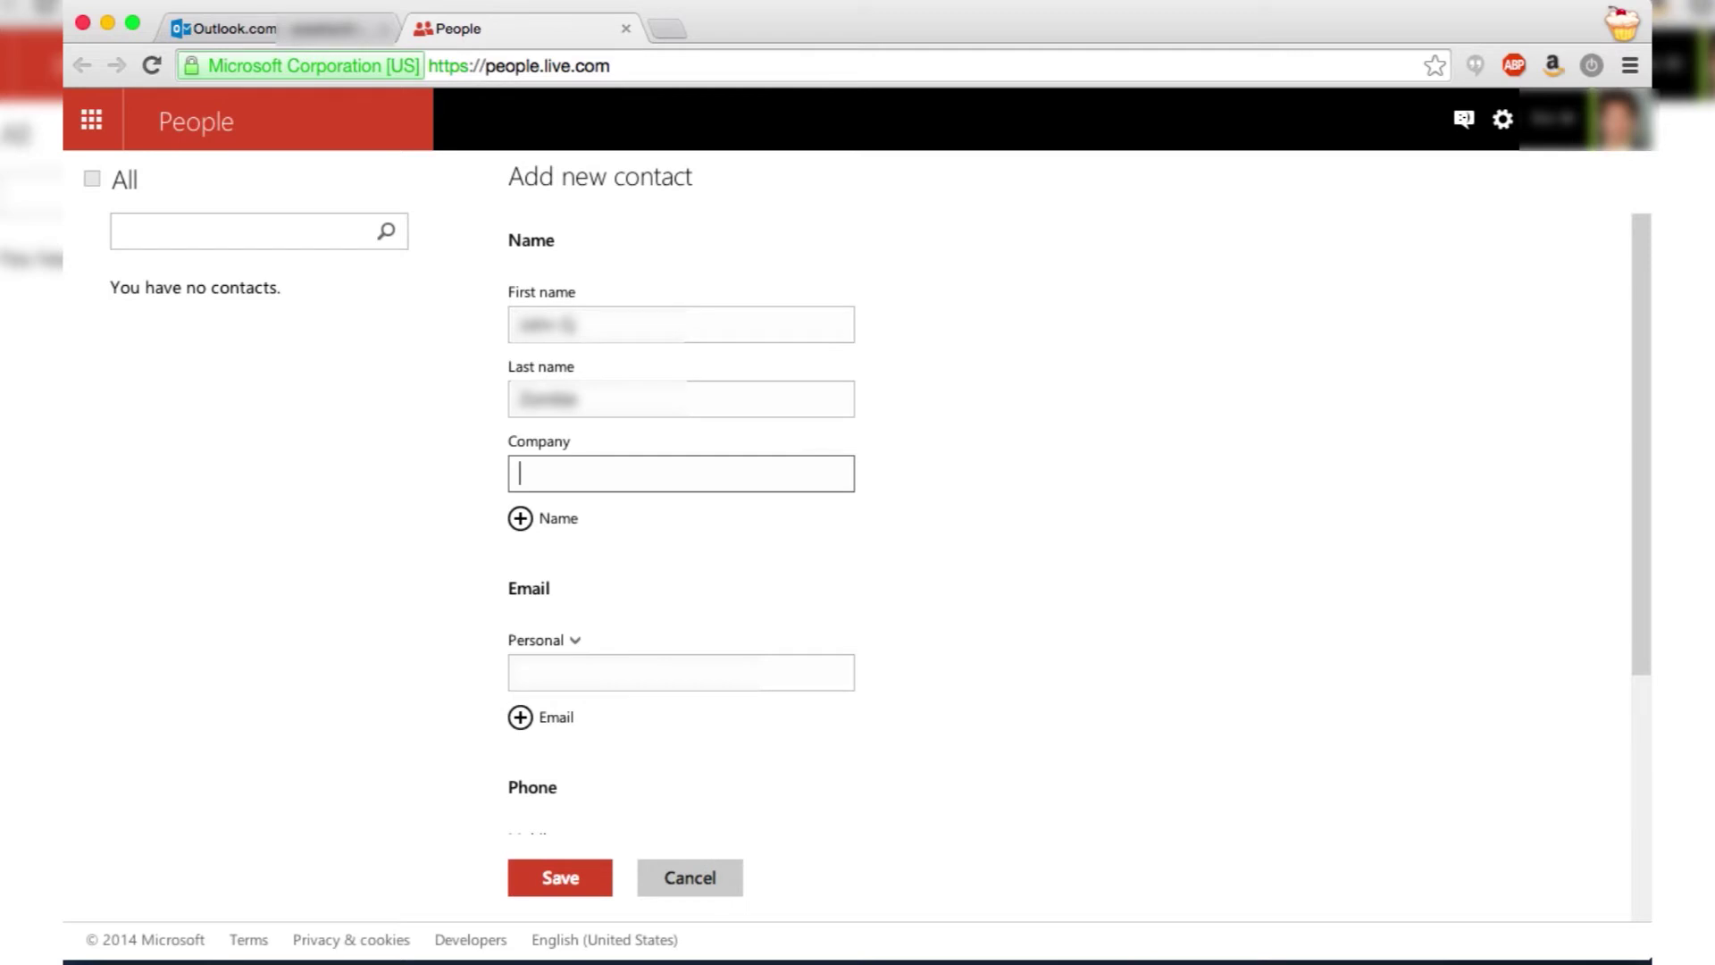
key("Tab")
key("Tab")
key("Tab")
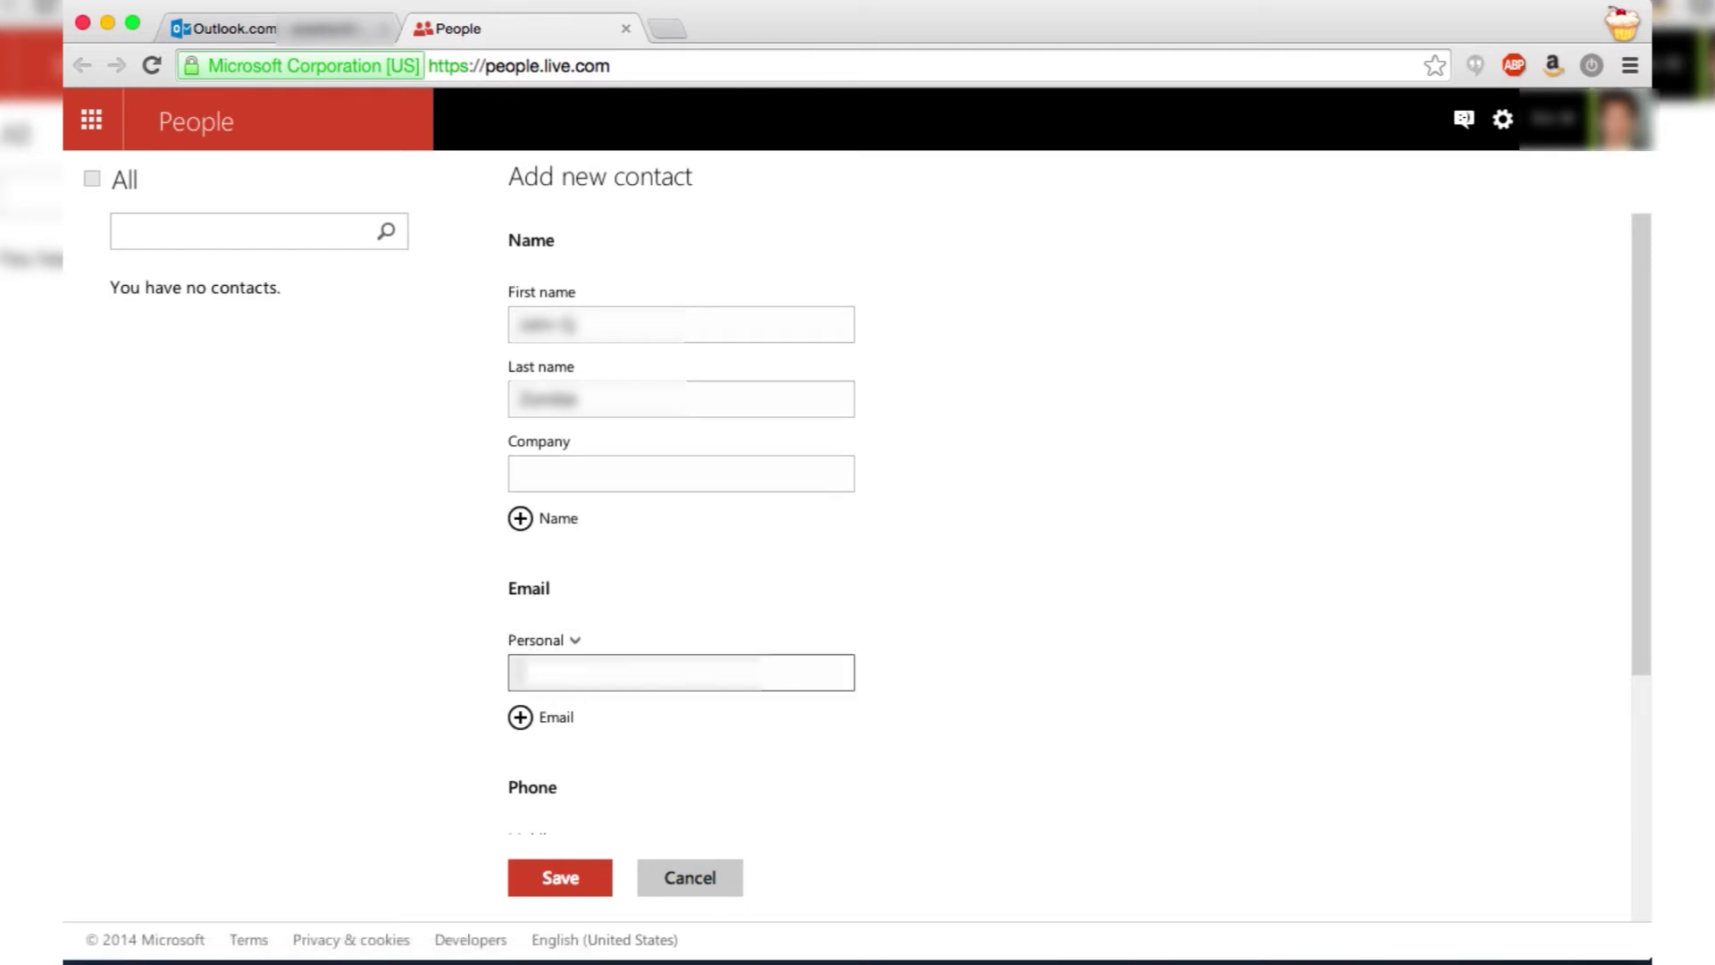
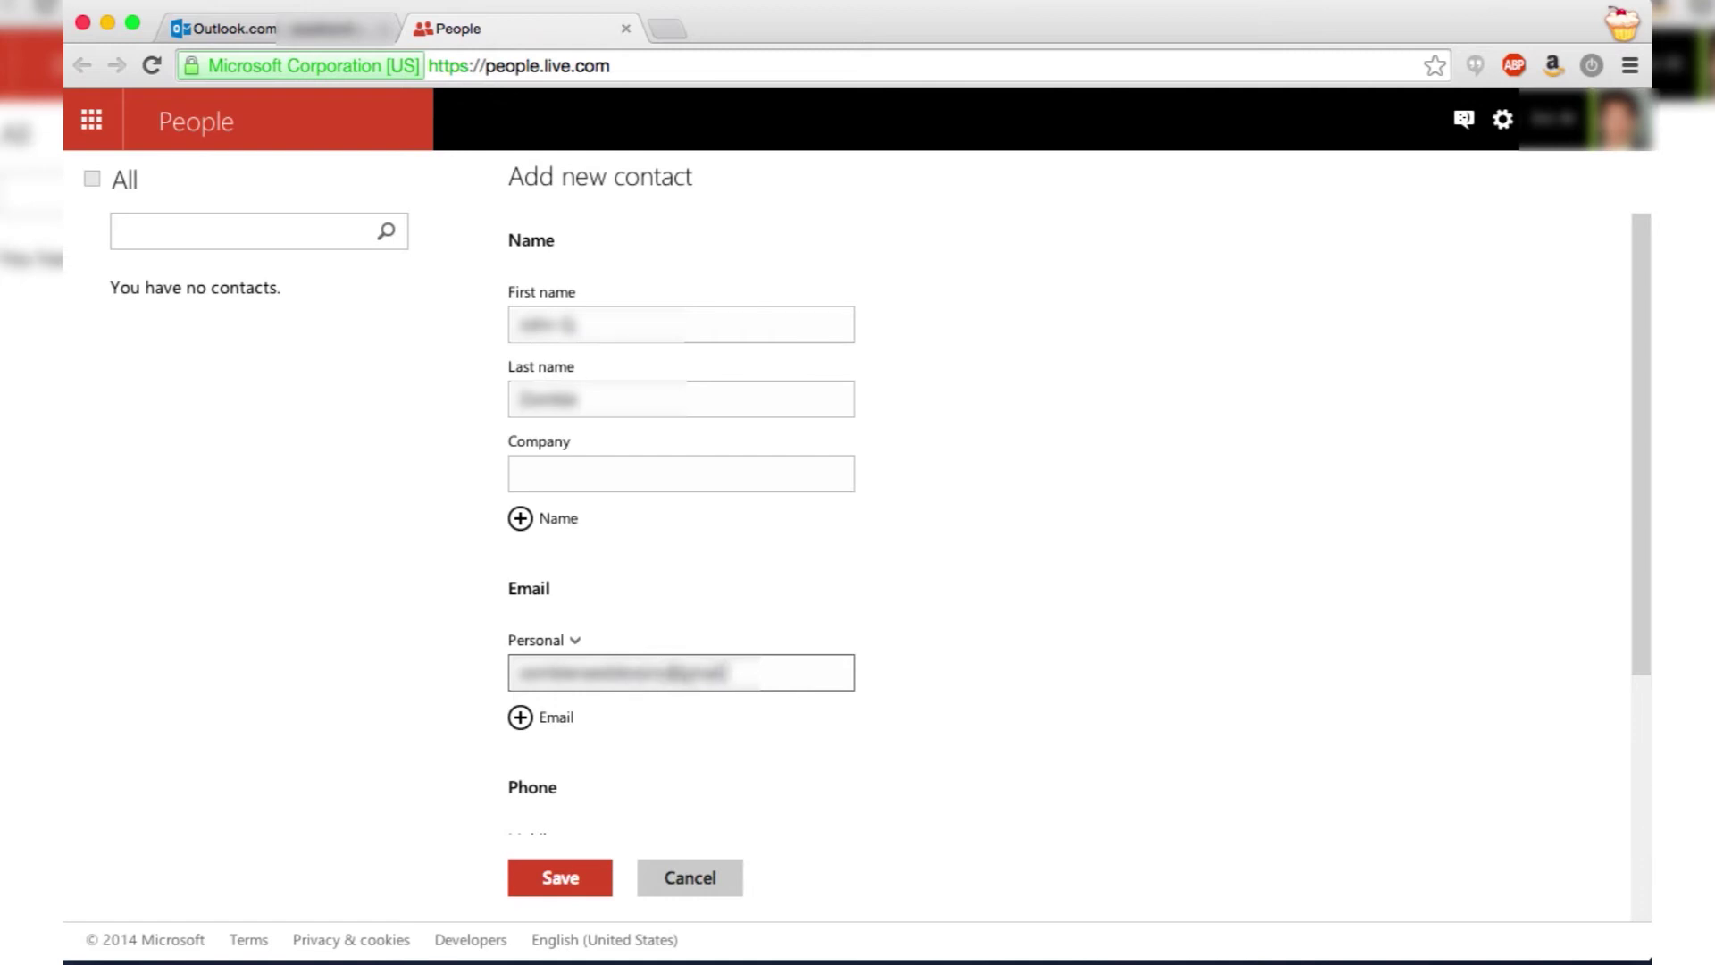
left_click(560, 641)
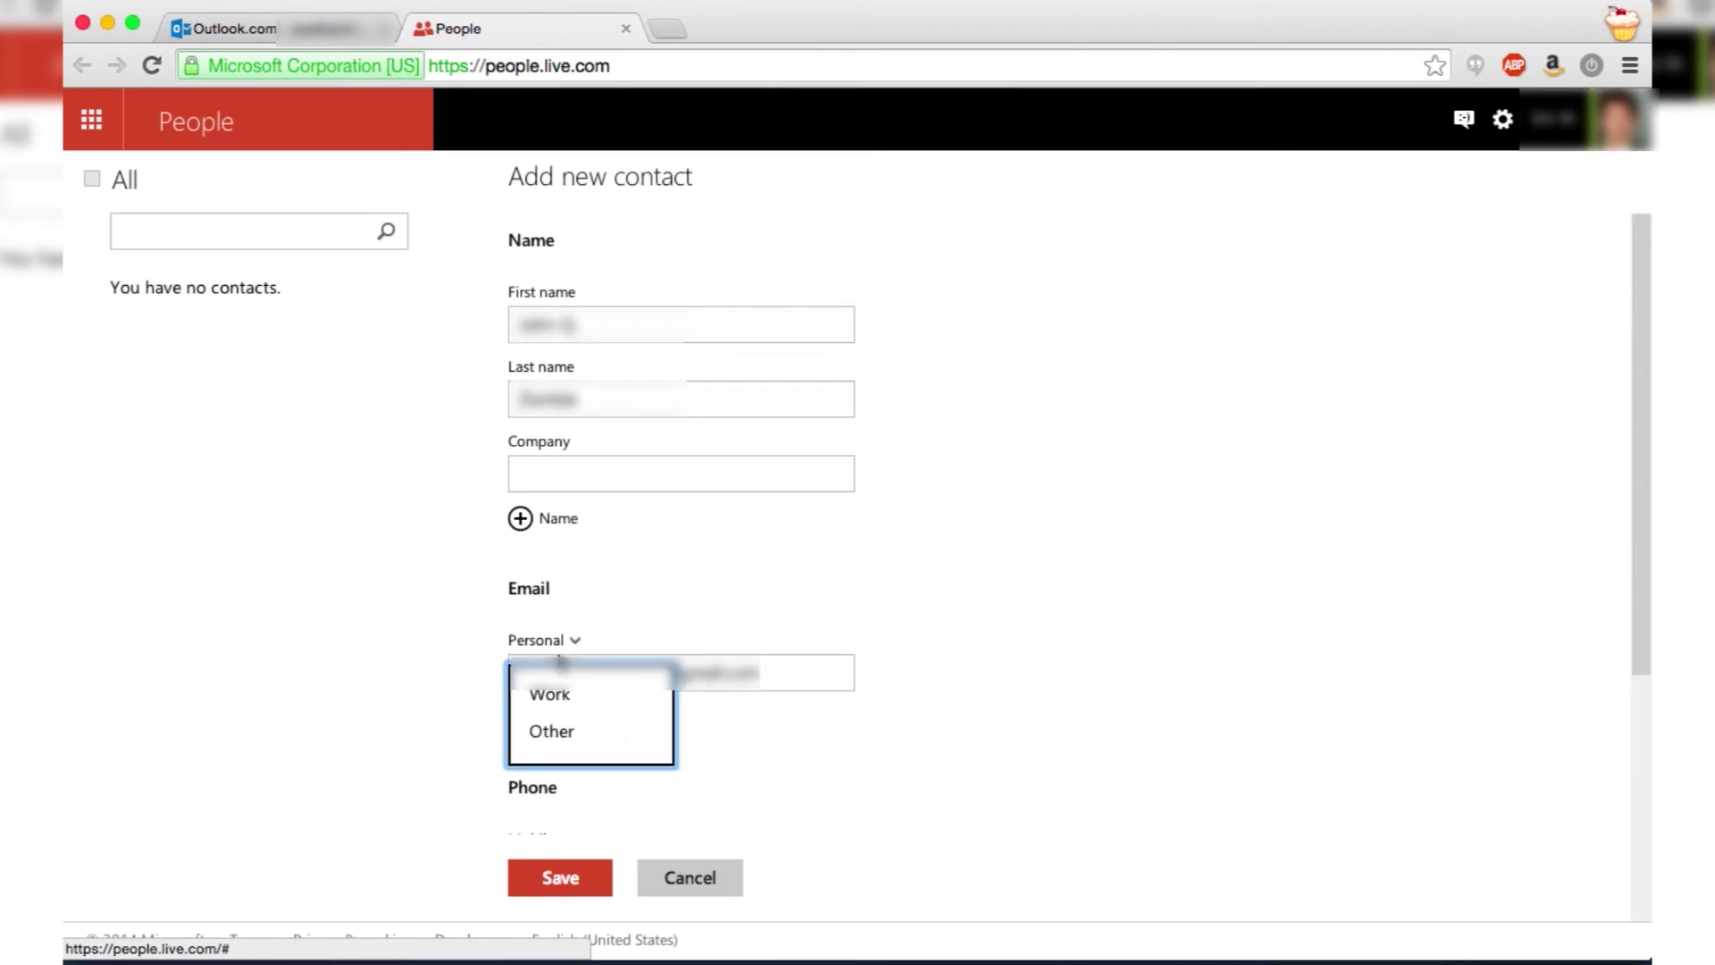
left_click(769, 725)
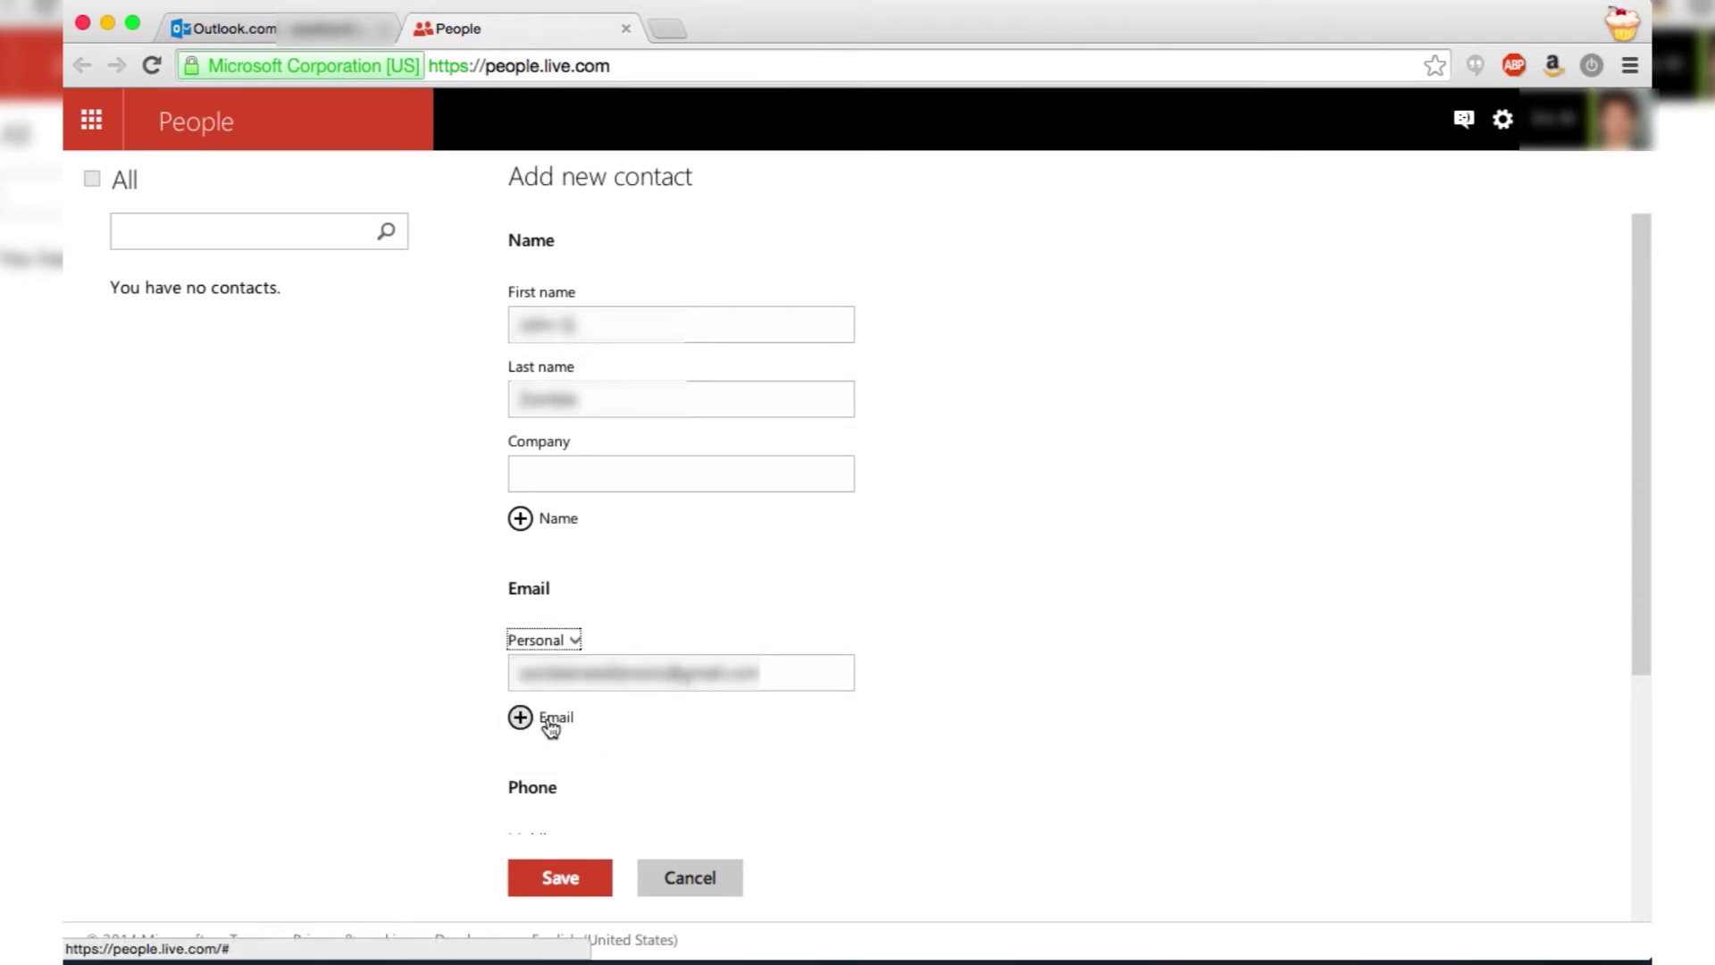
left_click(549, 721)
left_click(768, 727)
scroll(769, 727, "down", 2)
scroll(768, 698, "down", 1)
scroll(766, 649, "down", 3)
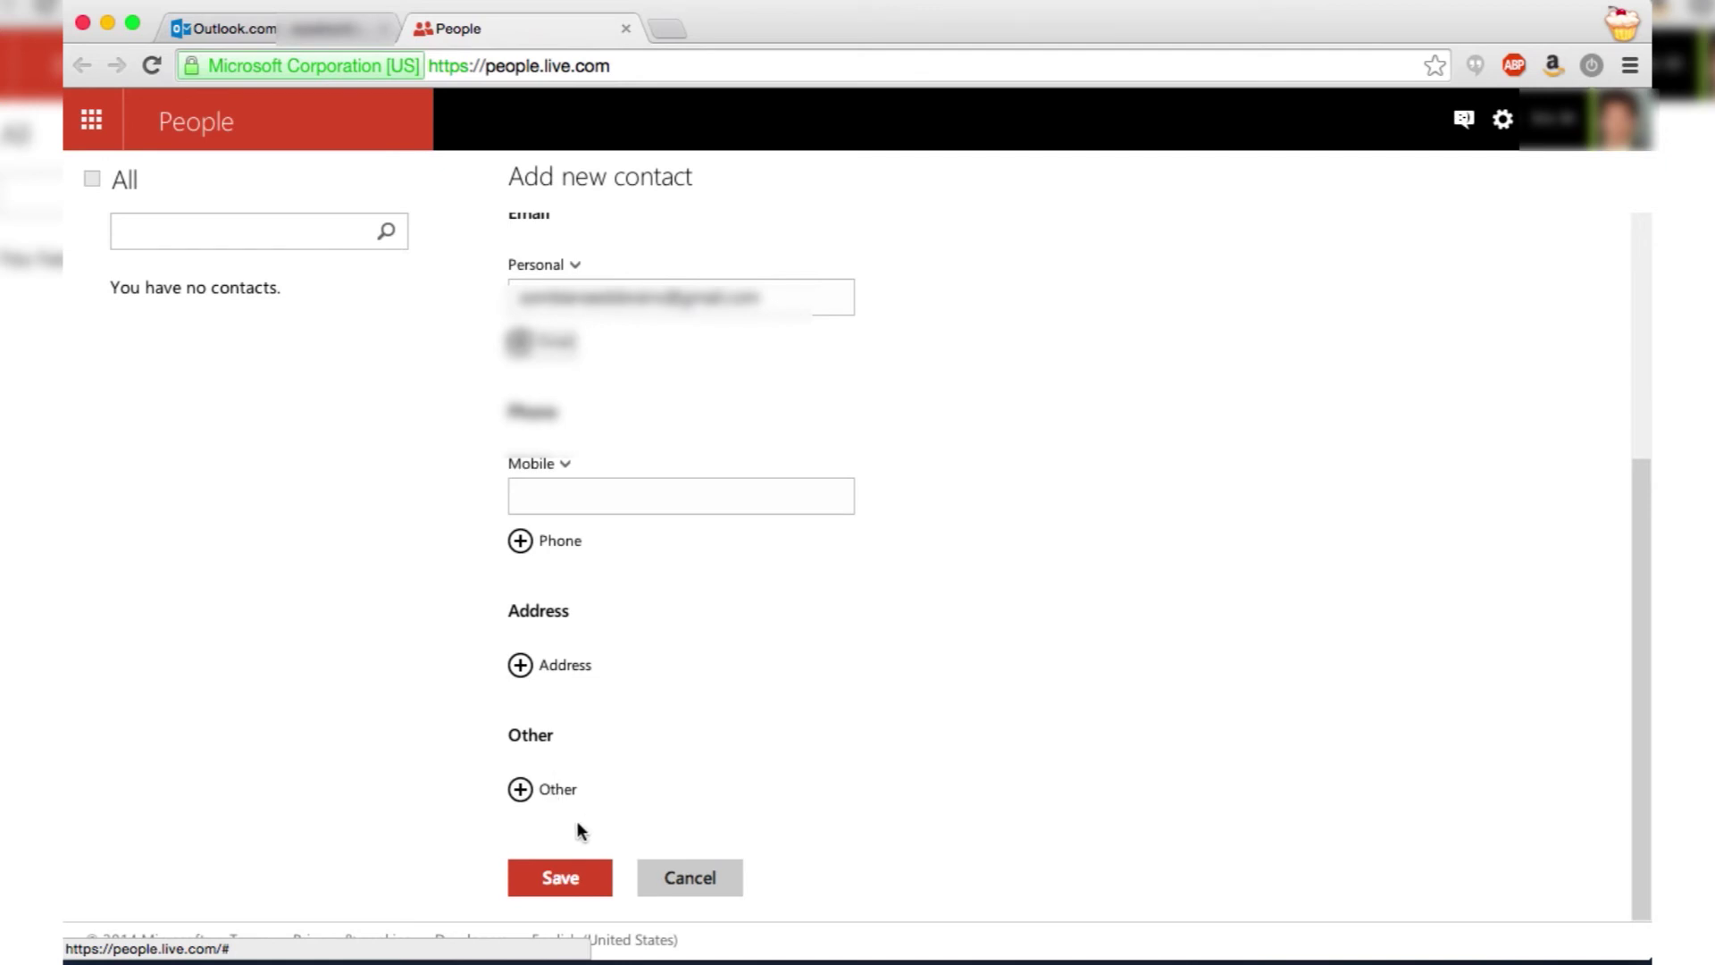
Save the Add new contact form so the contact appears in the People list
left_click(561, 877)
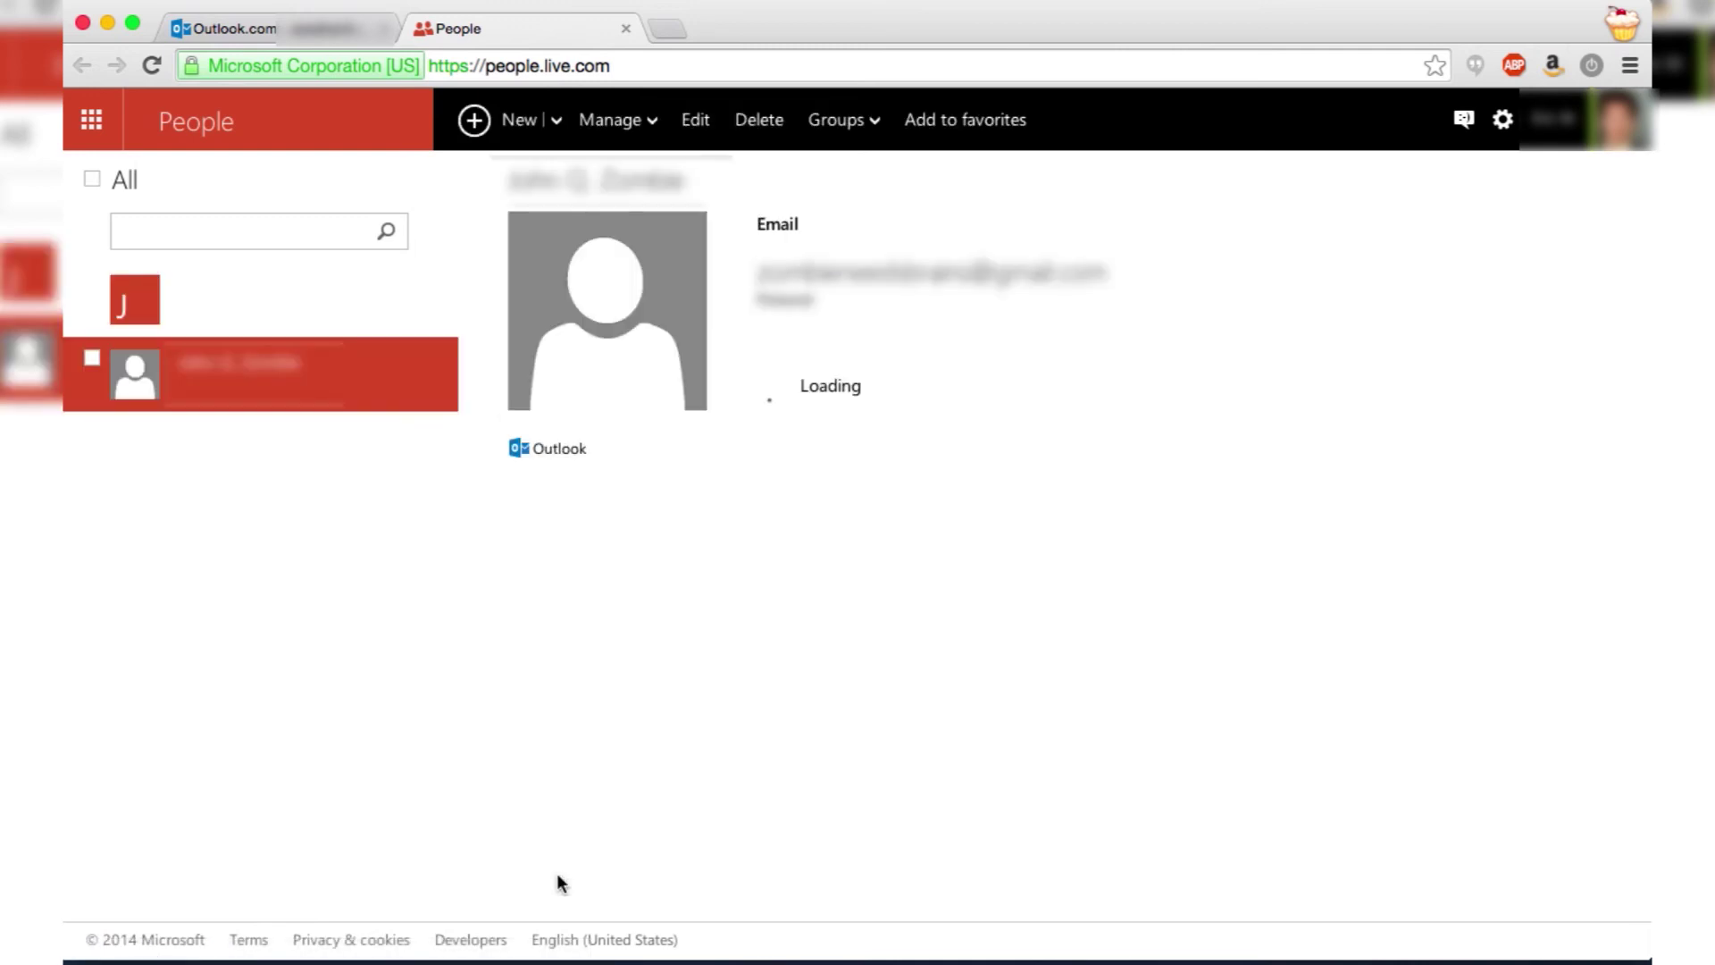